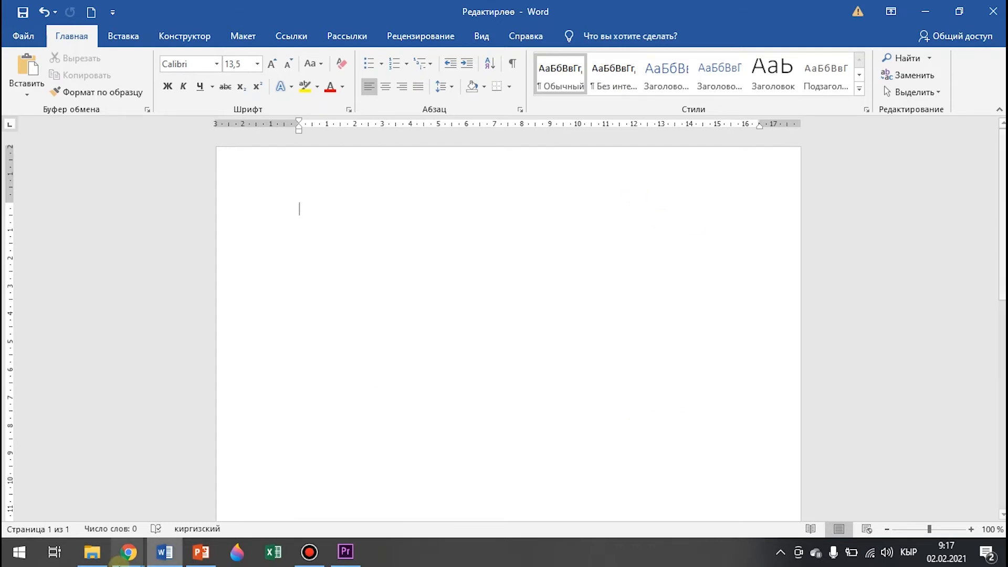
- Switch to Chrome, copy the highlighted «Маалыматтык сабаттуулук» article text on tyup.net, and dismiss the site's copyright notice
left_click(139, 555)
left_click(191, 521)
scroll(233, 331, "up", 4)
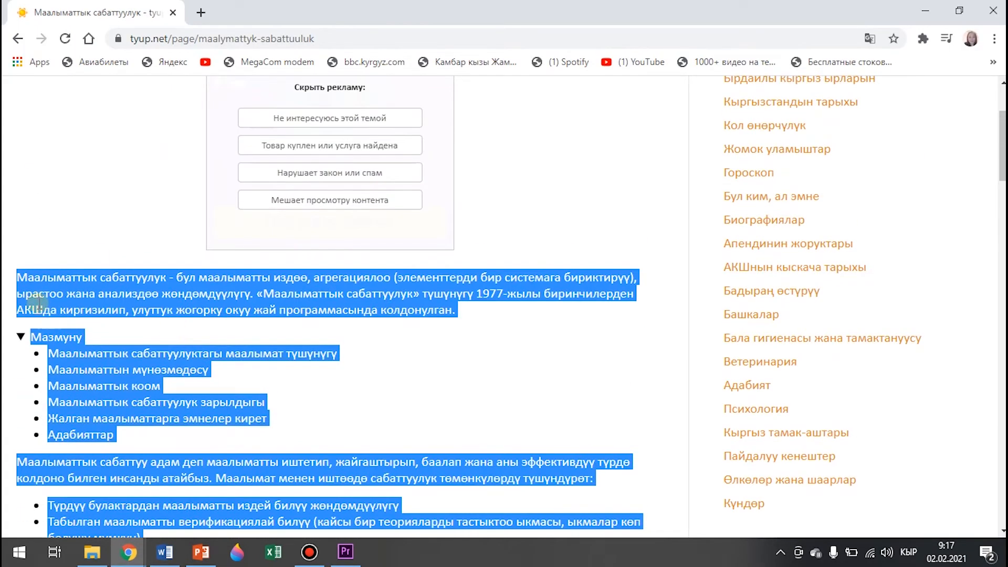
scroll(53, 310, "down", 4)
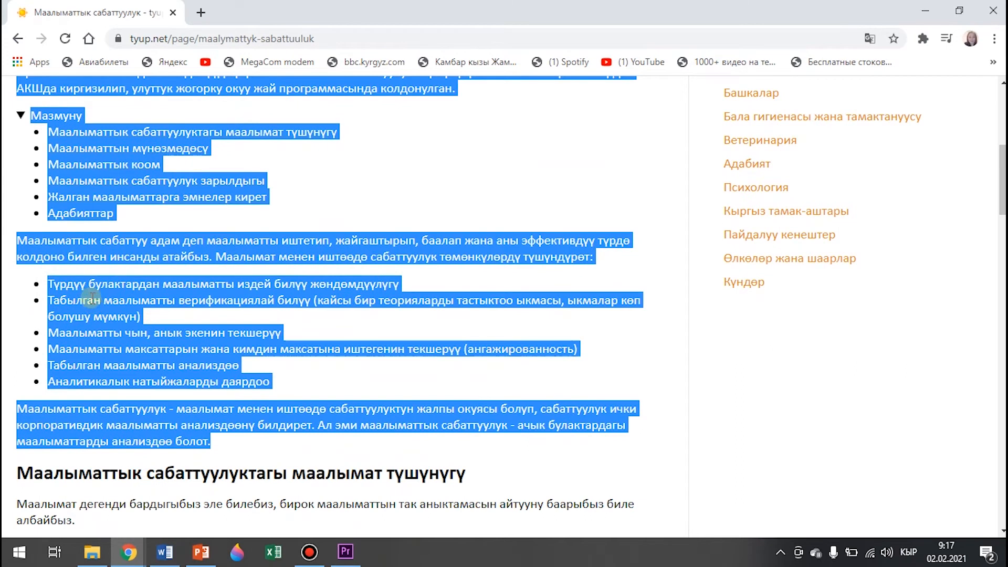
key("ctrl+c")
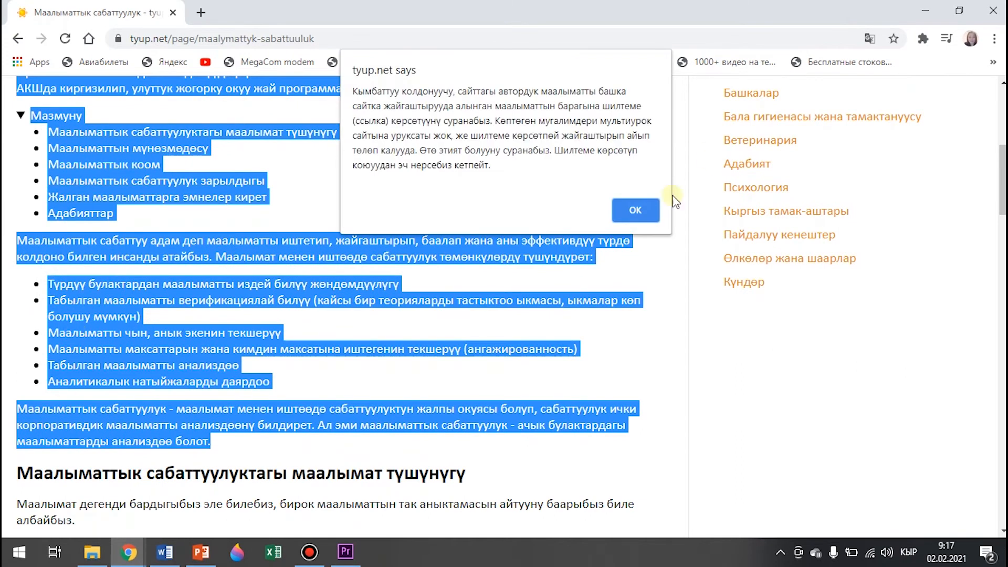
left_click(635, 210)
- Switch back to the blank Word document Редактирлөө and paste the copied article text
key("alt+Tab")
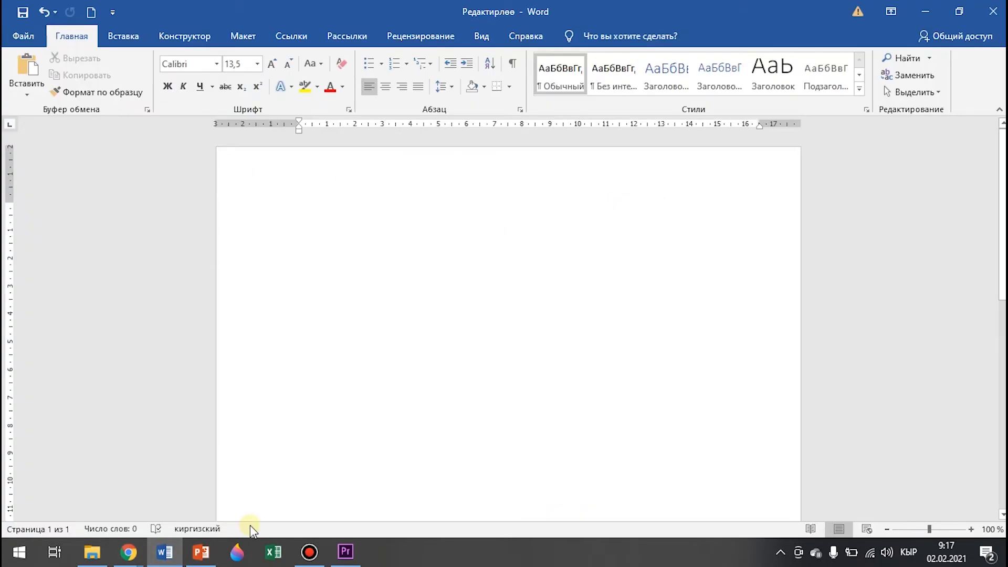
key("ctrl+v")
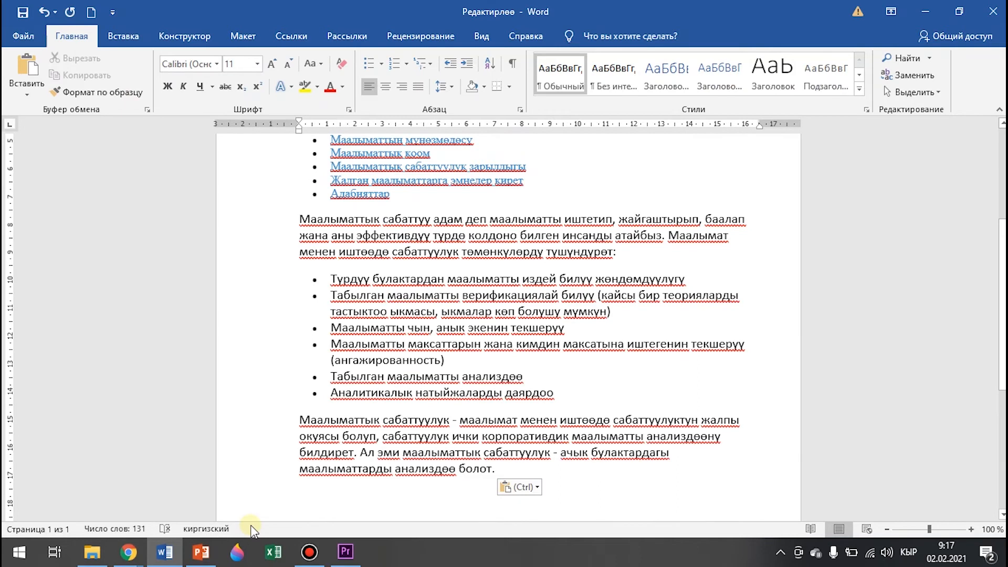
scroll(349, 404, "up", 6)
scroll(349, 404, "up", 1)
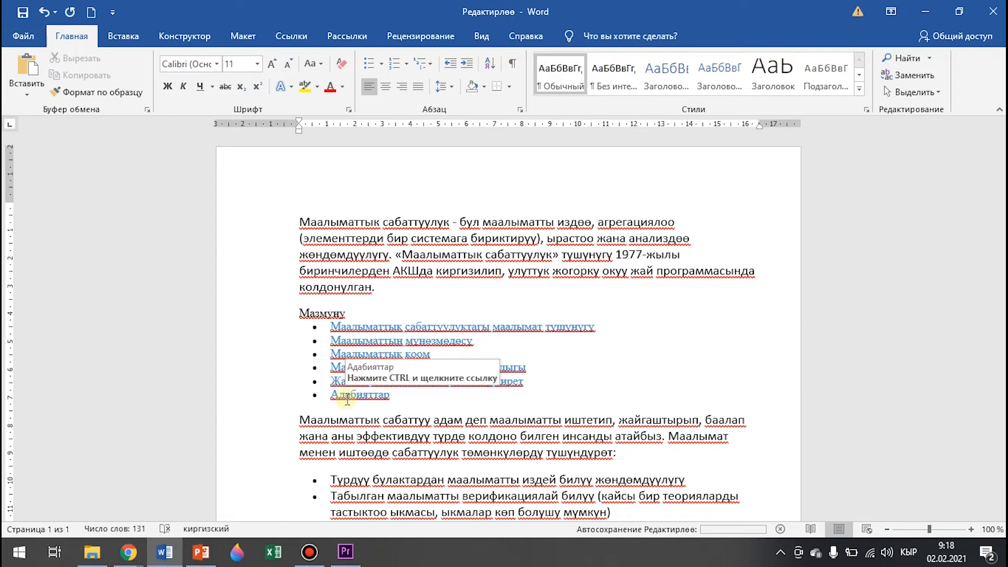
- Delete the list entries «Адабияттар» and «Жалган маалыматтарга эмнелер кирет», and remove the «Мазмуну» heading with its remaining bullets
left_click(404, 393)
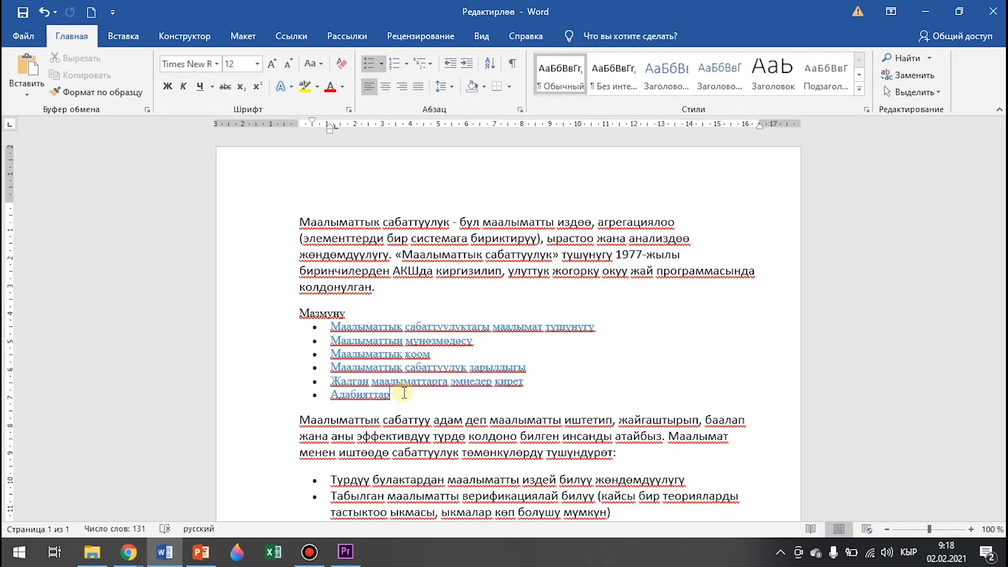
key("shift+Home")
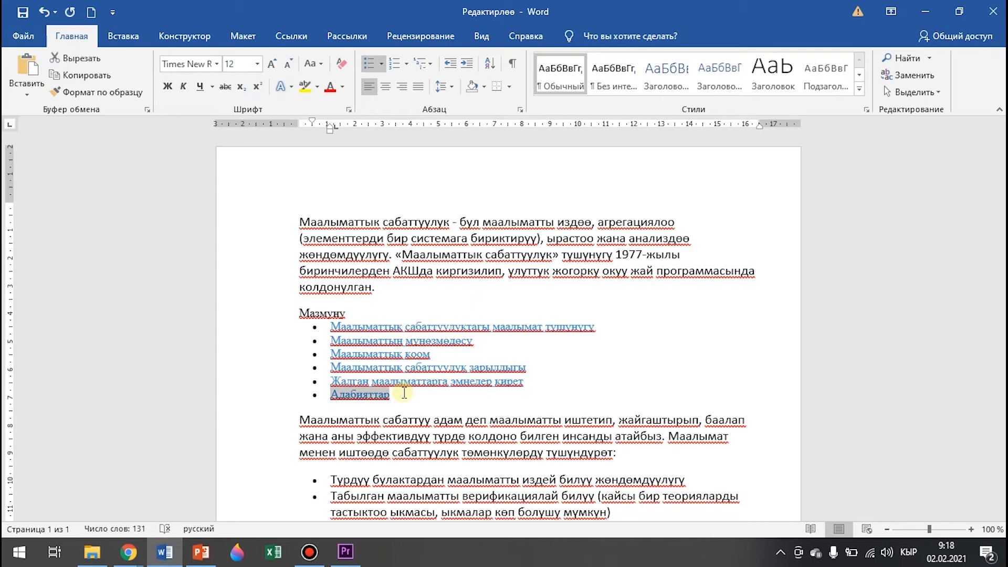
key("BackSpace")
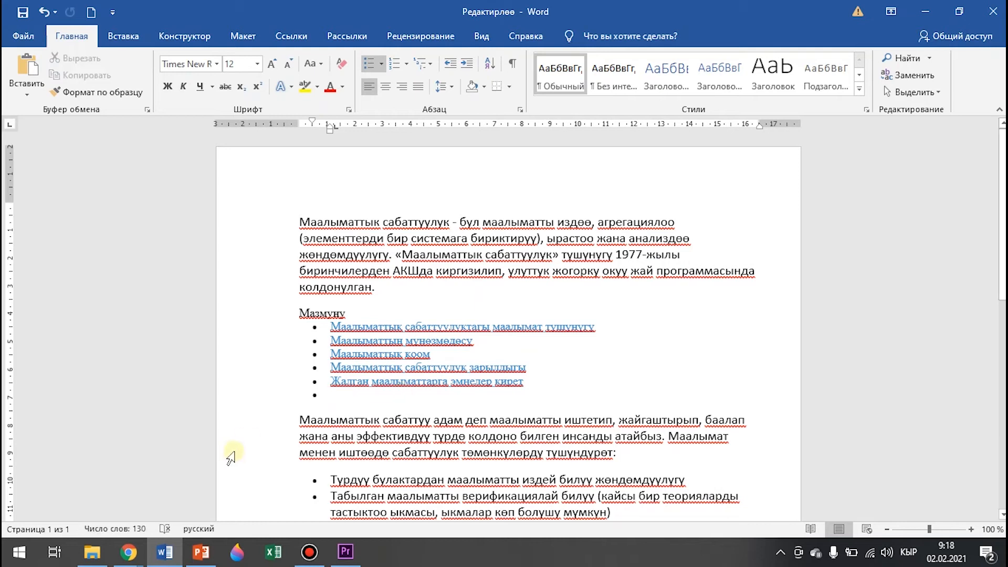
left_click(328, 379)
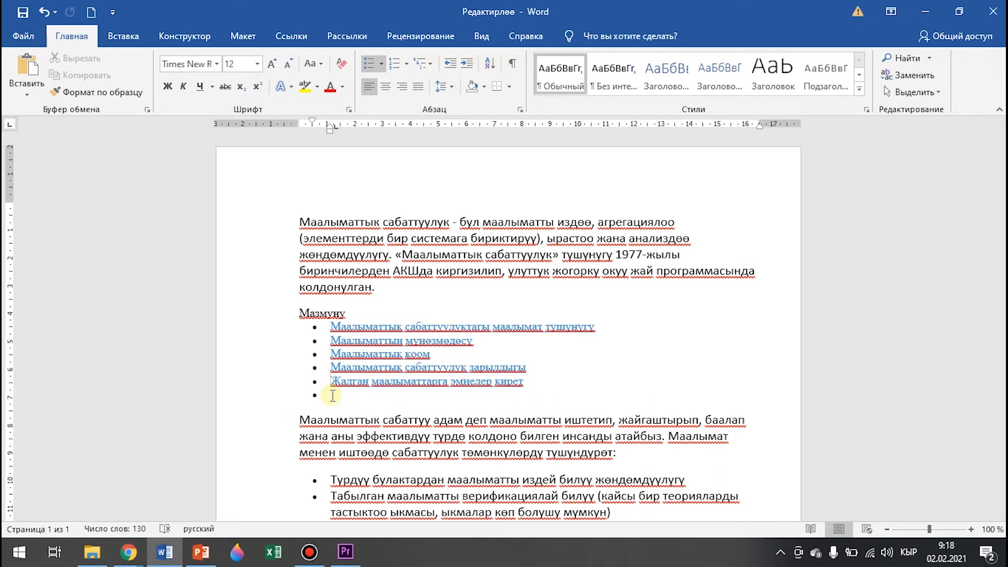
key("shift+End")
key("Delete")
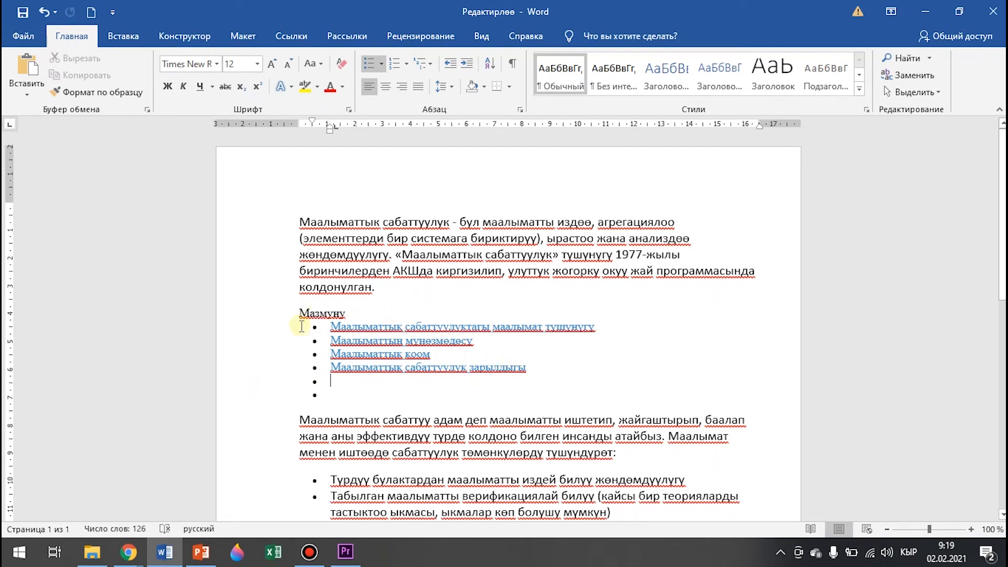
left_click_drag(301, 314, 565, 387)
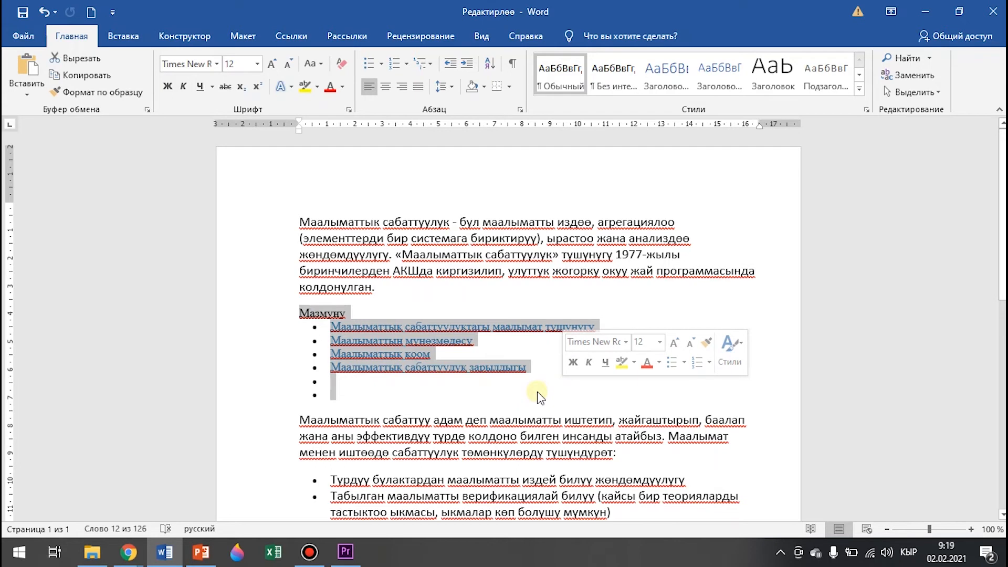
key("Delete")
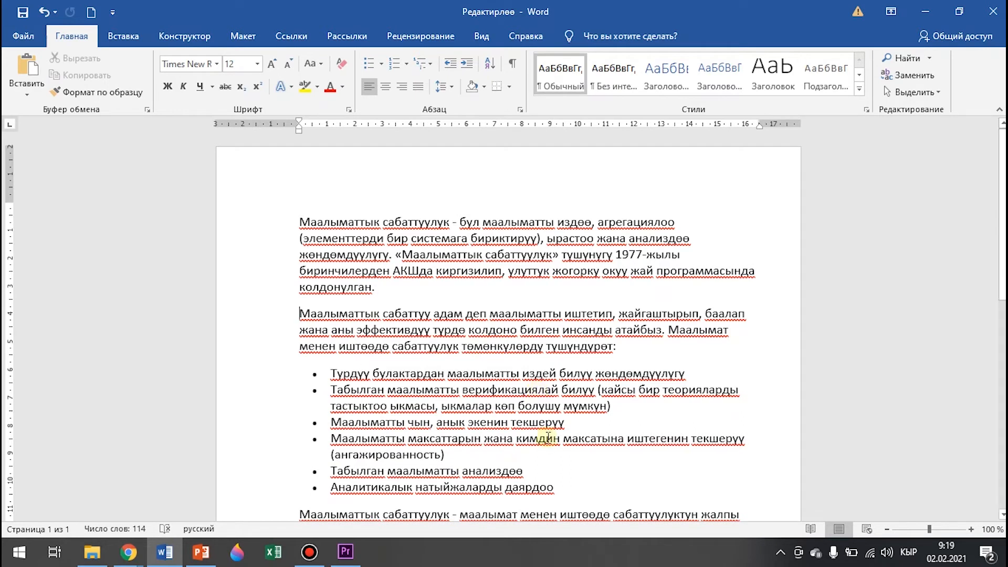
- Copy the word «Маалыматтык» at the start of the second paragraph and display the collected clipboard items
double_click(334, 314)
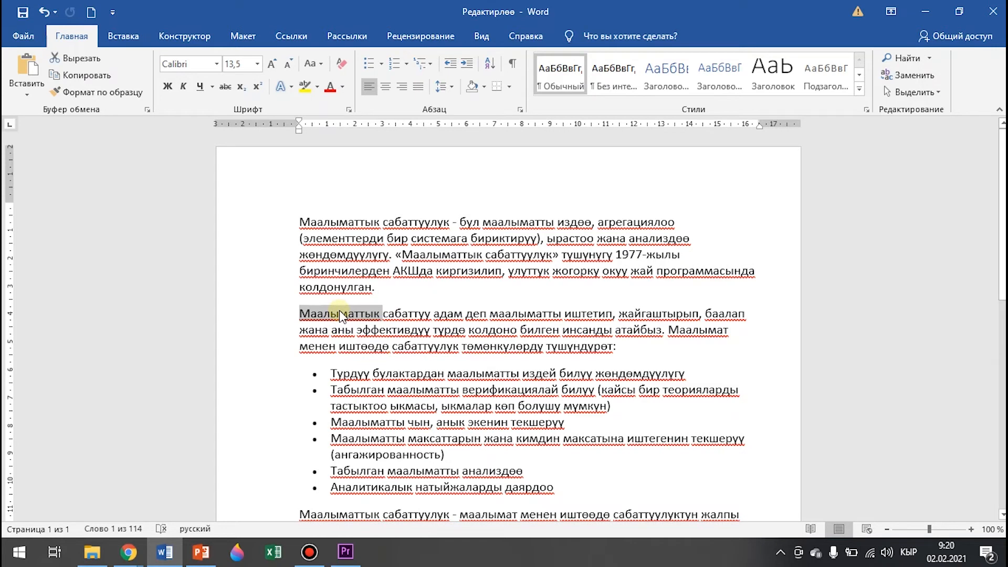
key("ctrl+c")
right_click(339, 314)
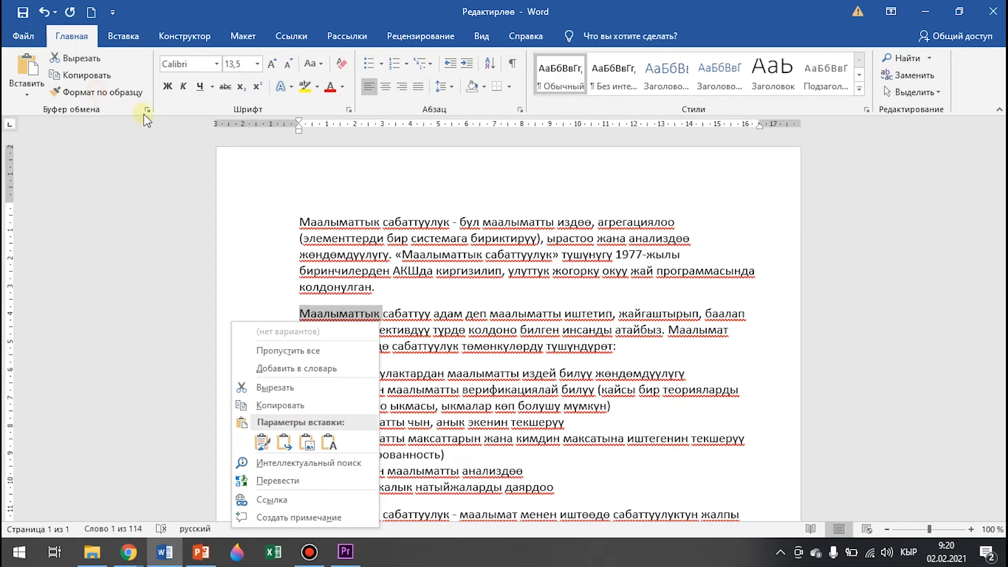
left_click(112, 77)
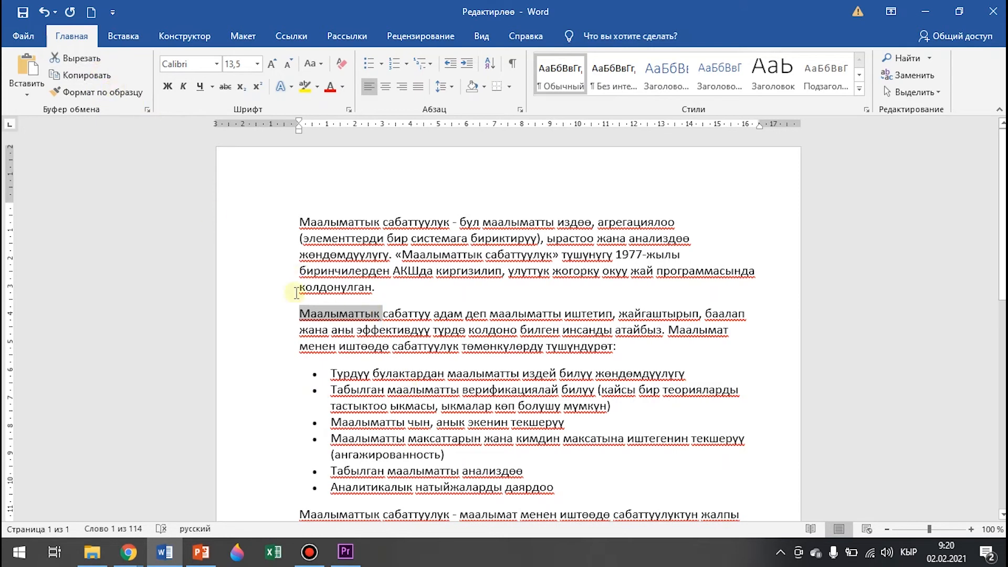
left_click(148, 110)
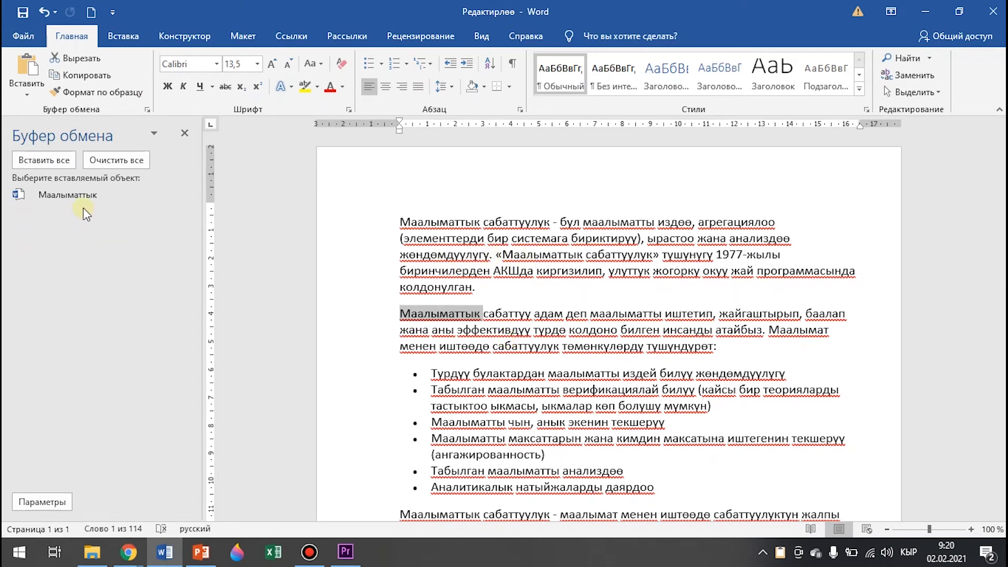
- Paste the copied word «Маалыматтык» before the full stop ending the last paragraph, and undo the paste
scroll(458, 373, "down", 1)
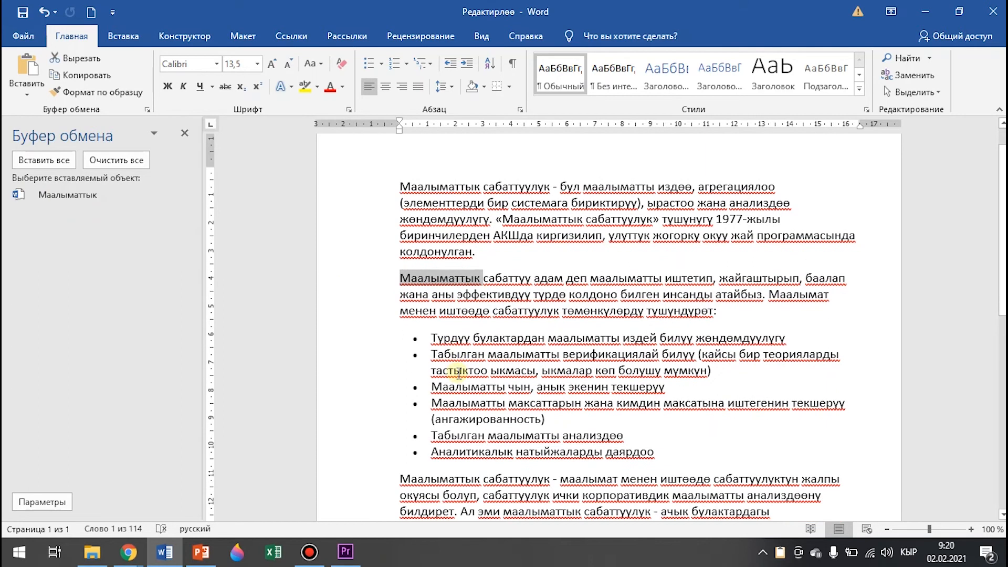
scroll(459, 373, "down", 3)
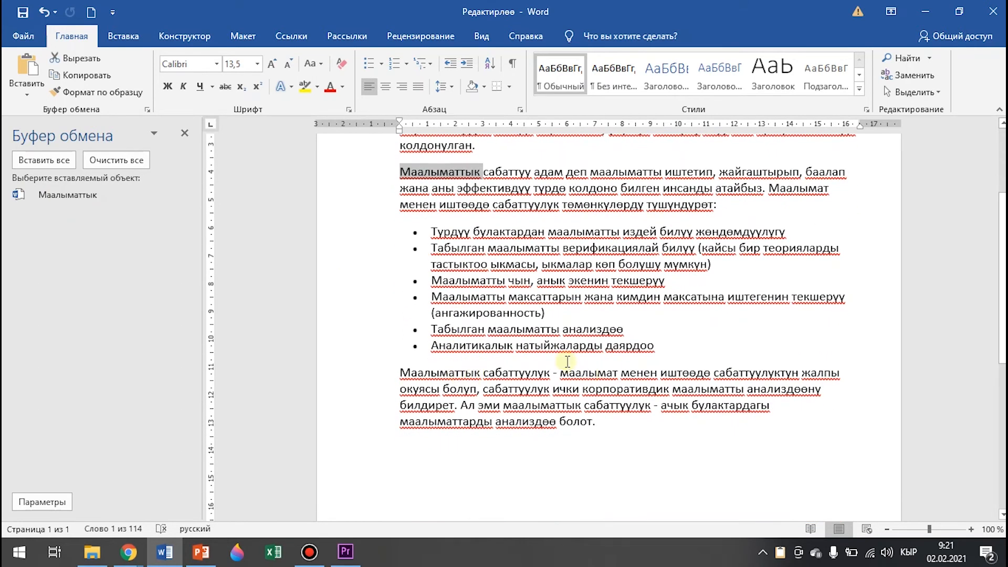
left_click(600, 423)
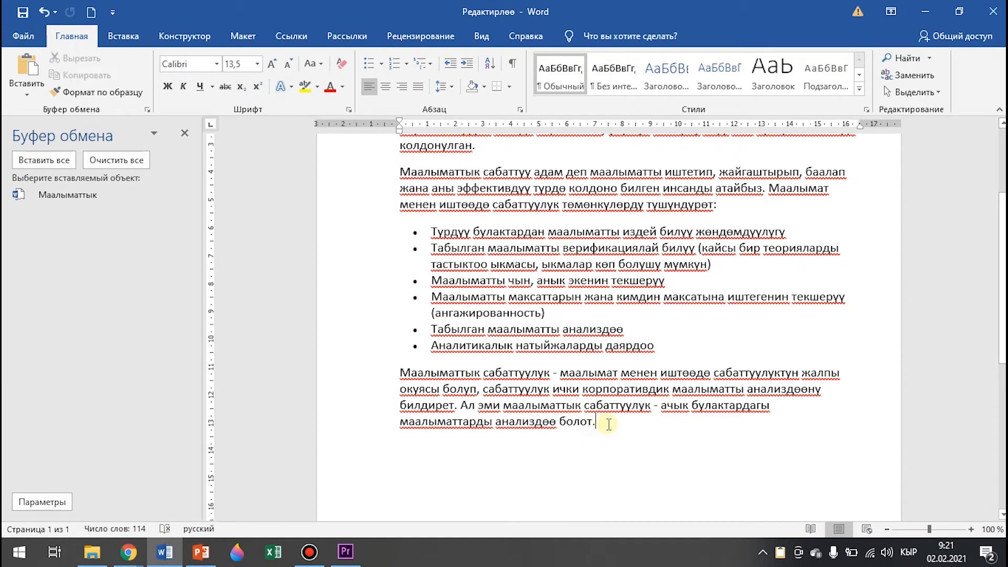
left_click(593, 422)
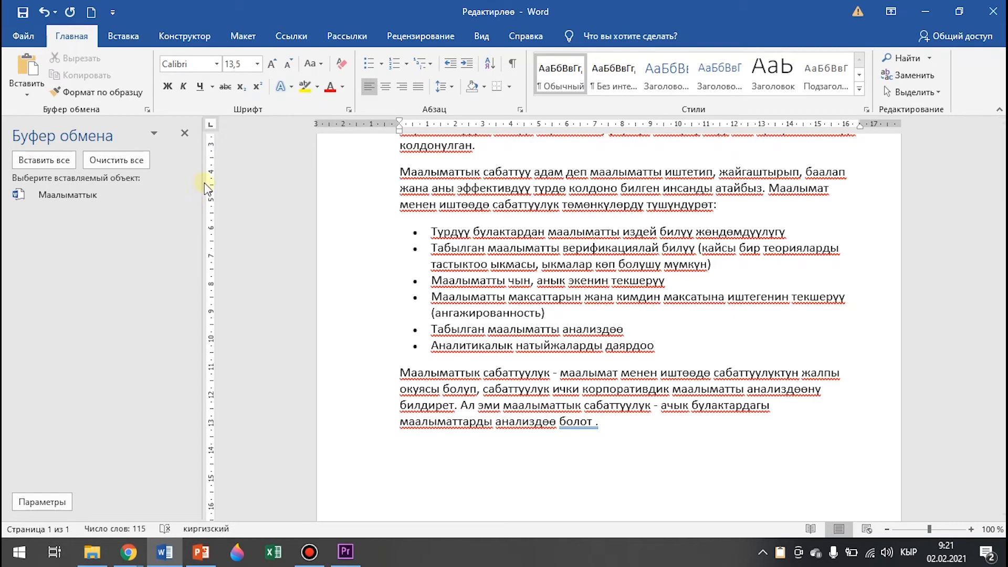
key("ctrl+v")
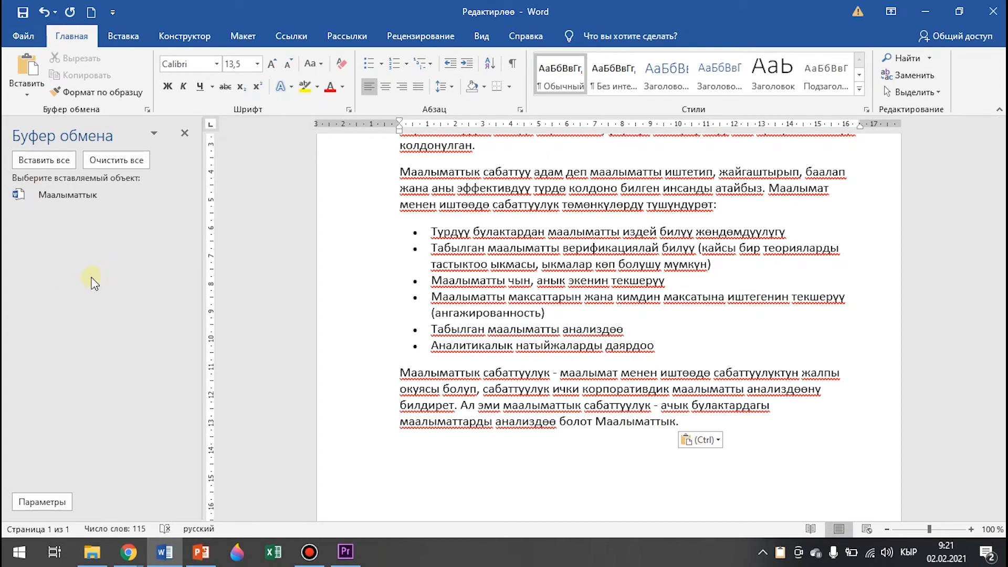
key("ctrl+z")
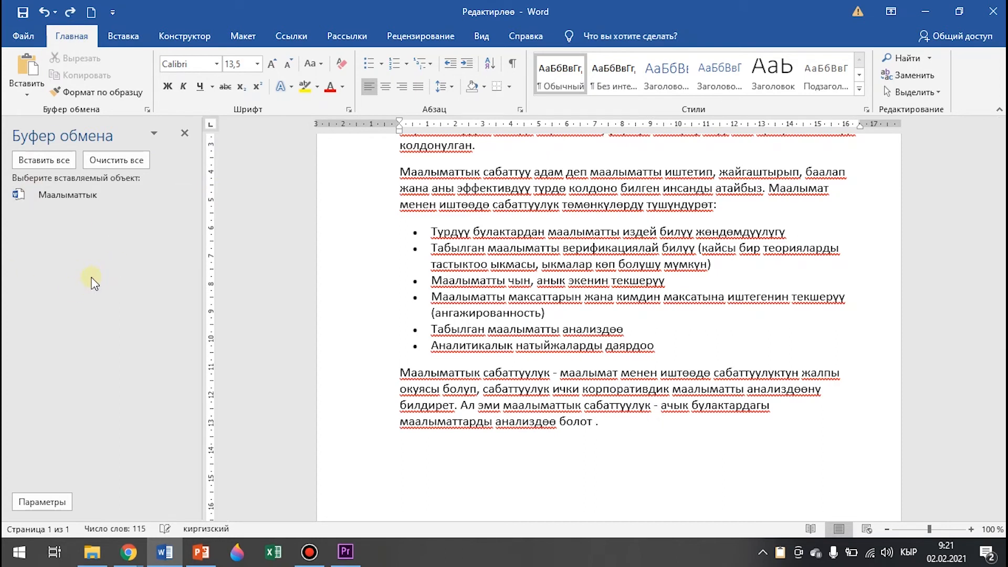
- Copy the first paragraph's last sentence, from «Маалыматтык сабаттуулук» түшүнүгү to колдонулган, to the clipboard collection
scroll(283, 317, "up", 2)
left_click_drag(496, 219, 562, 265)
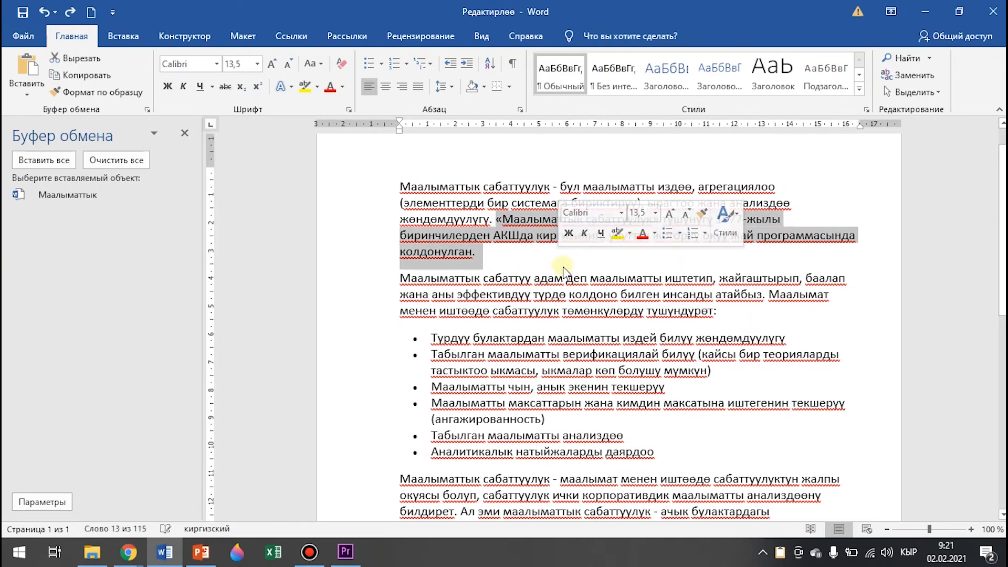
key("ctrl+c")
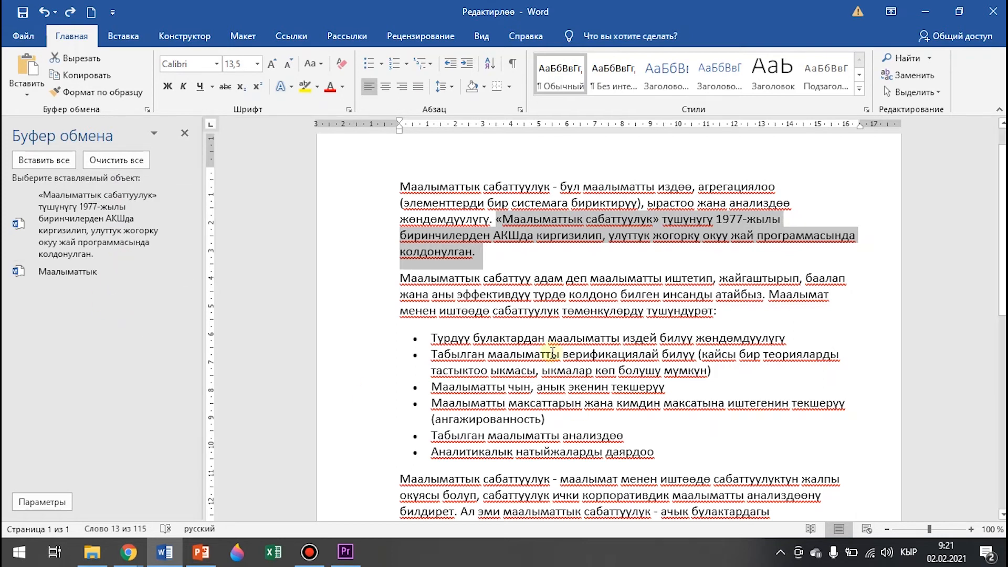
- Cut the second paragraph and paste it from the clipboard collection onto a new line after the last paragraph
left_click_drag(401, 279, 718, 314)
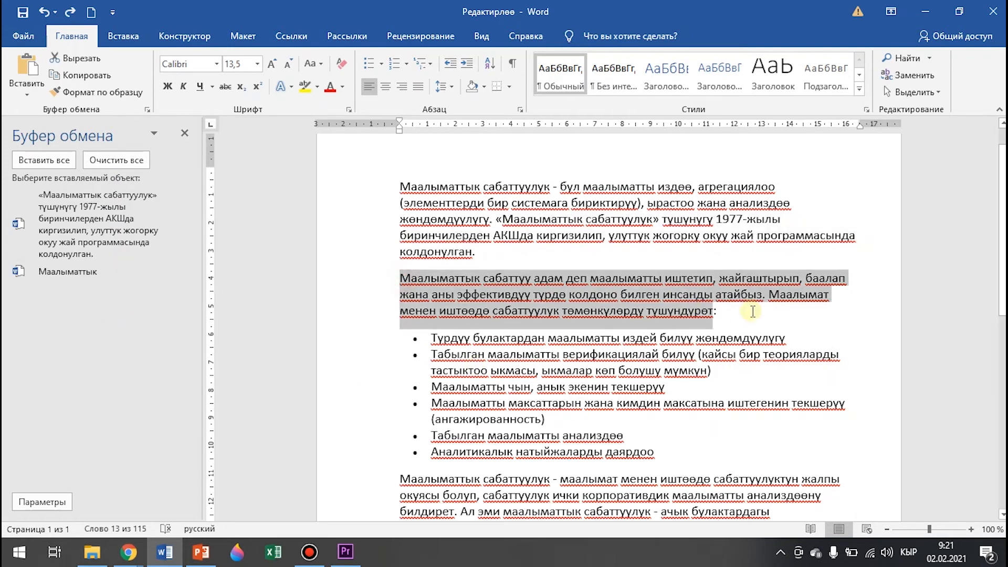
key("ctrl+x")
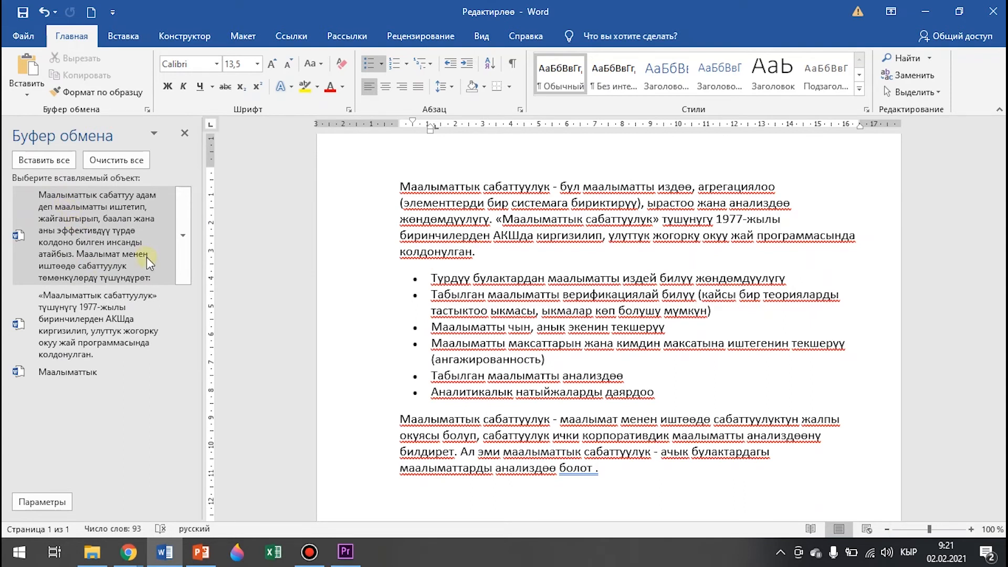
scroll(603, 415, "down", 2)
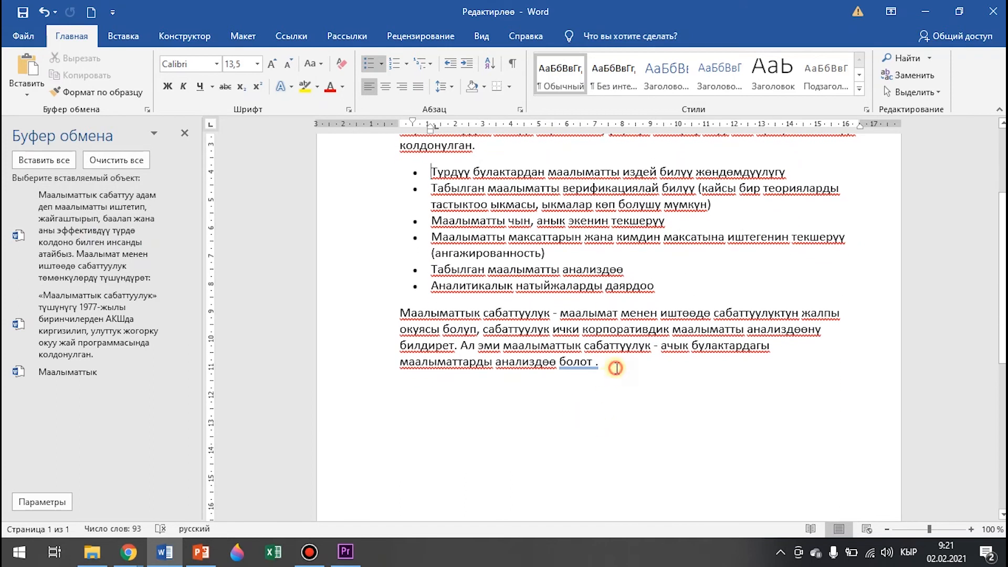
left_click(609, 376)
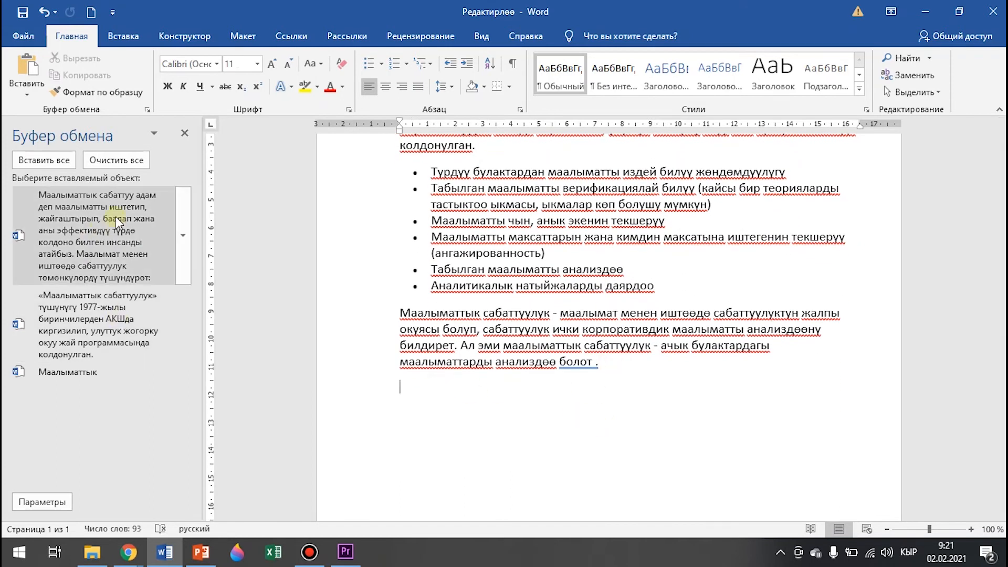
left_click(67, 232)
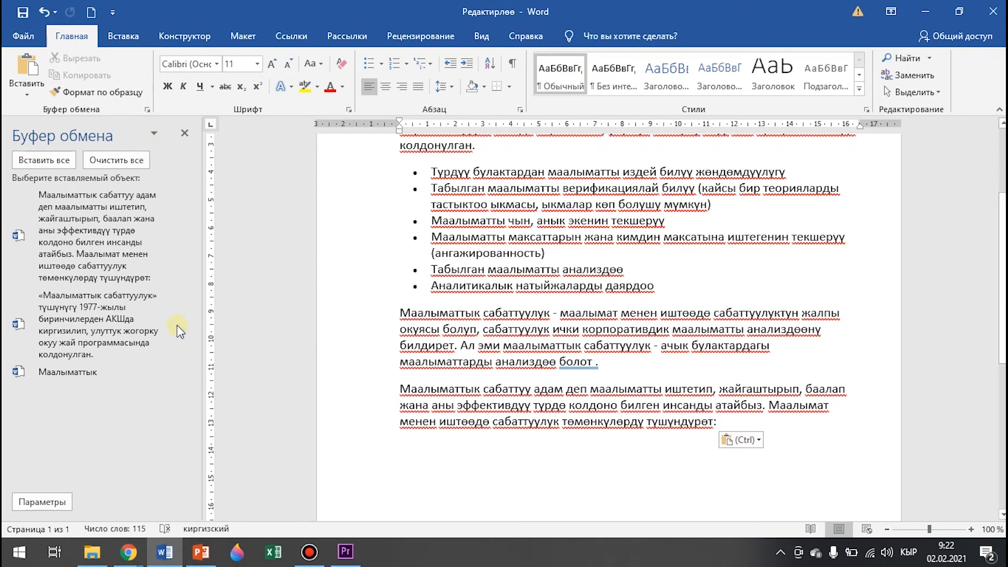
- Undo the paste at the document's end and the cut of the second paragraph
mouse_move(178, 325)
key("ctrl+z")
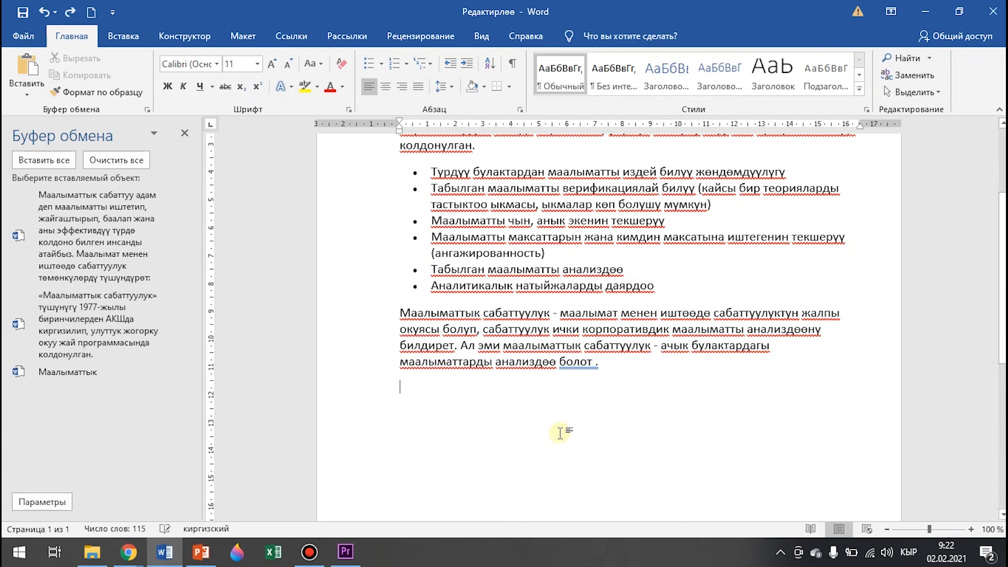
key("ctrl+z")
scroll(561, 433, "up", 3)
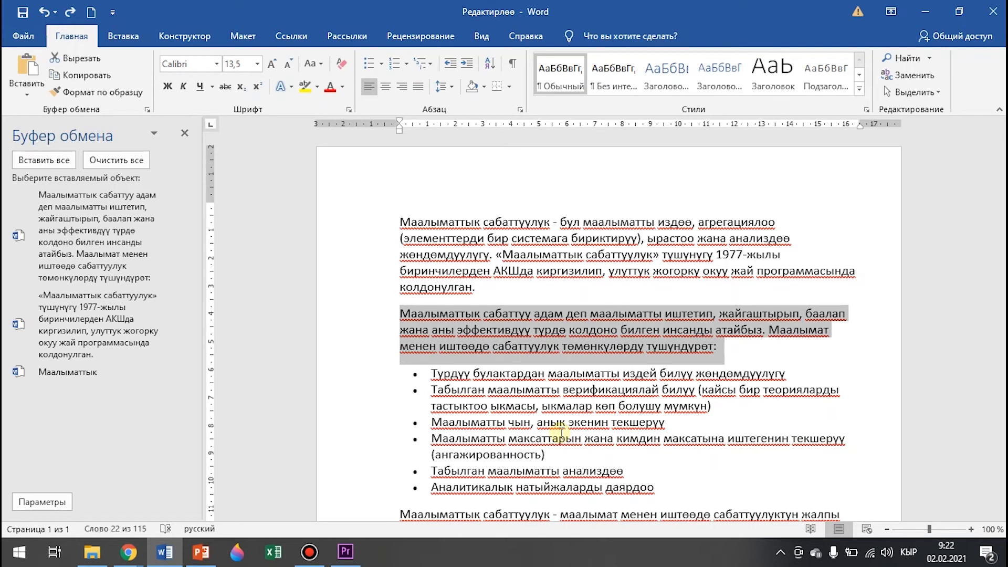
left_click(584, 346)
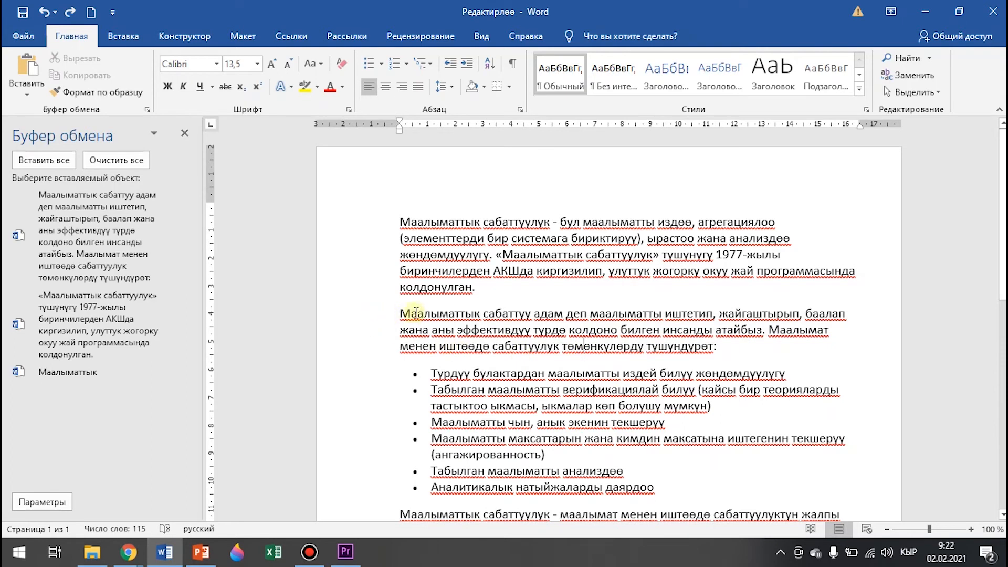
left_click_drag(395, 314, 747, 335)
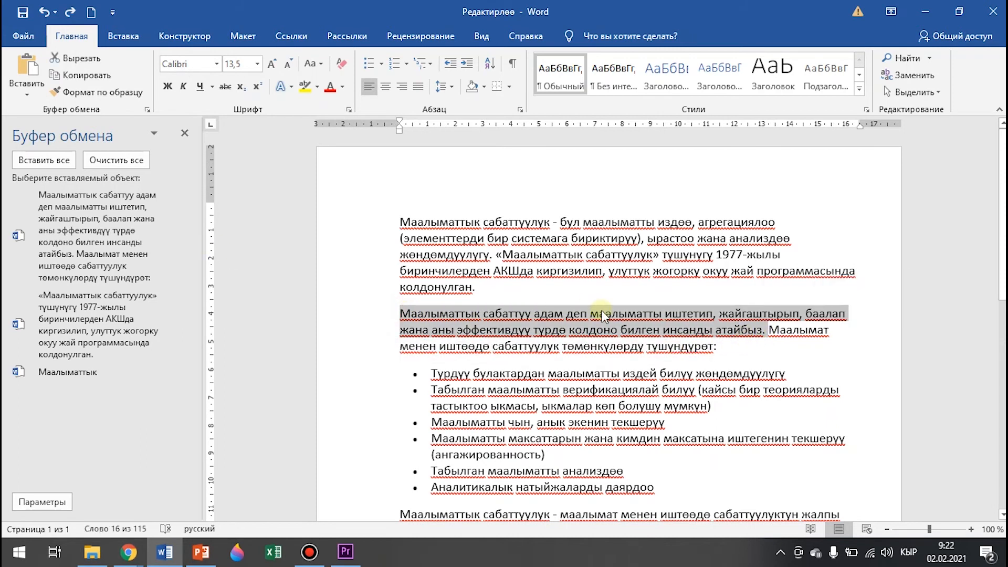
scroll(603, 315, "down", 2)
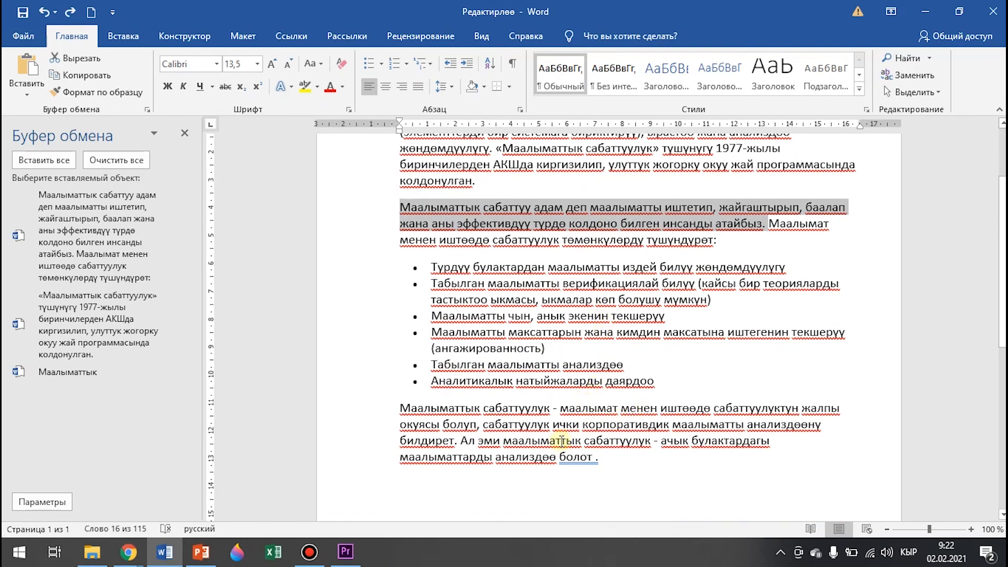
left_click(463, 439, "ctrl")
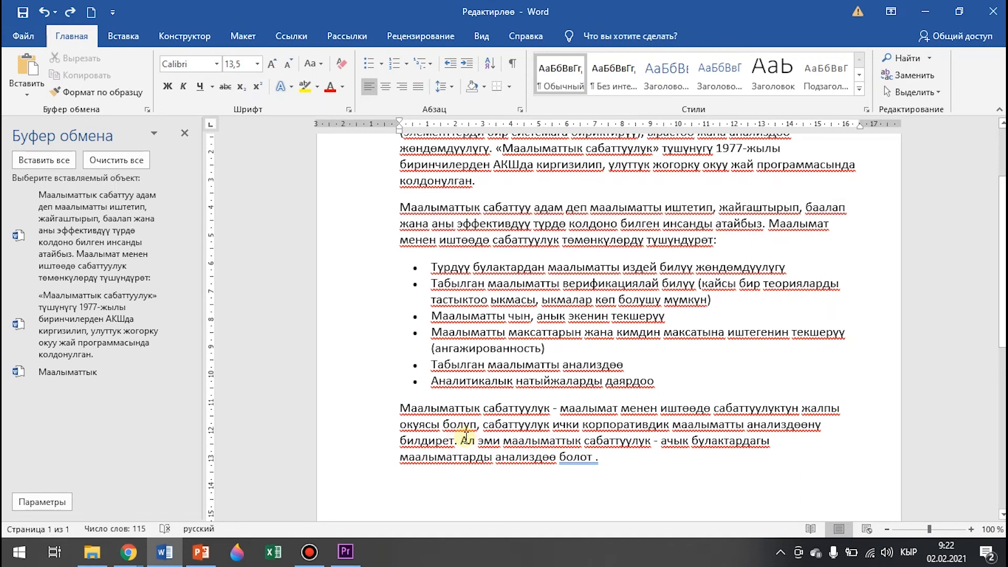
- Copy the second paragraph's first sentence and paste it before «Ал эми» in the last paragraph
left_click_drag(399, 207, 764, 222)
key("ctrl+c")
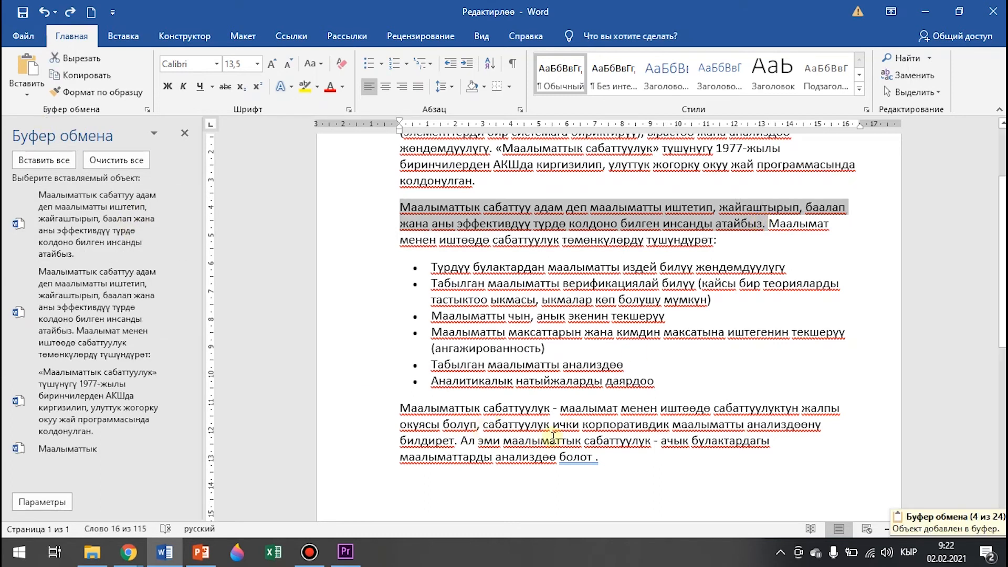
left_click(460, 440)
key("ctrl+v")
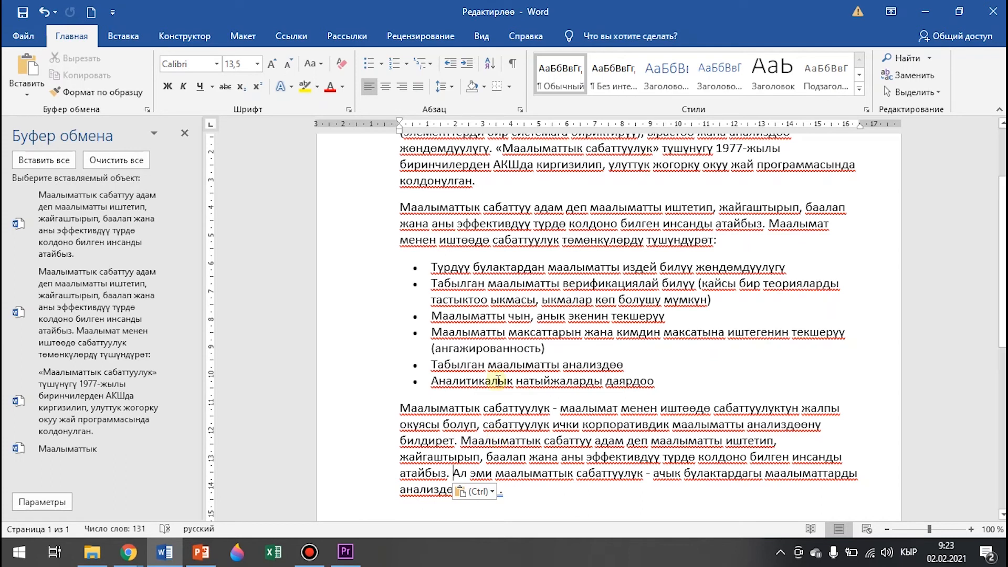
- Look over the whole document and close the clipboard collection
scroll(622, 356, "up", 2)
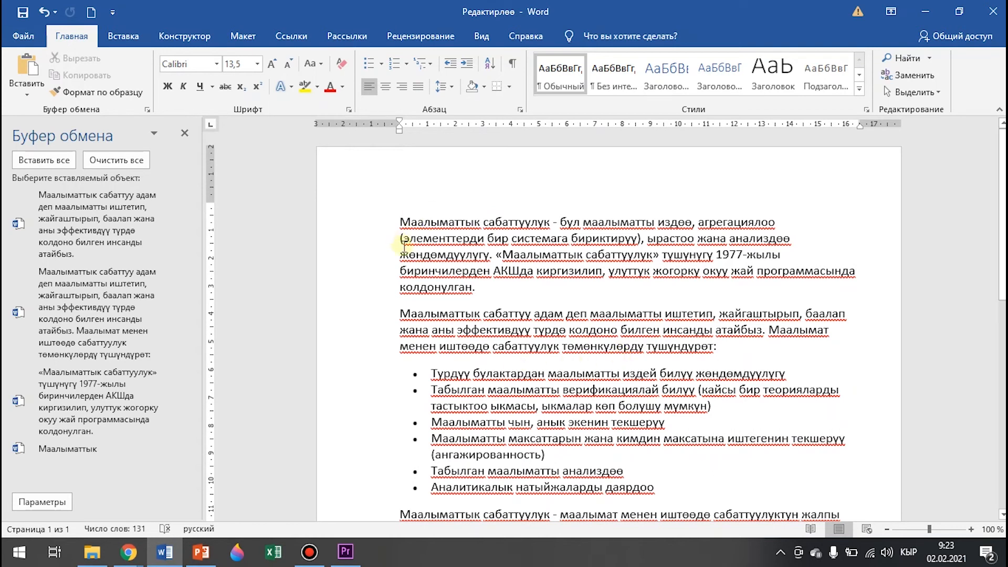
scroll(525, 294, "down", 2)
scroll(527, 301, "down", 4)
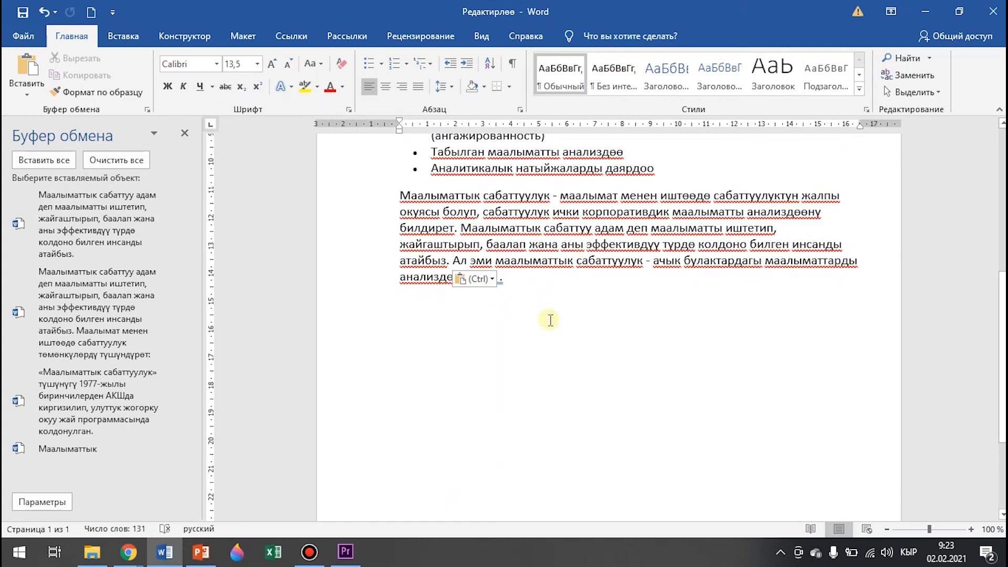
scroll(550, 320, "up", 5)
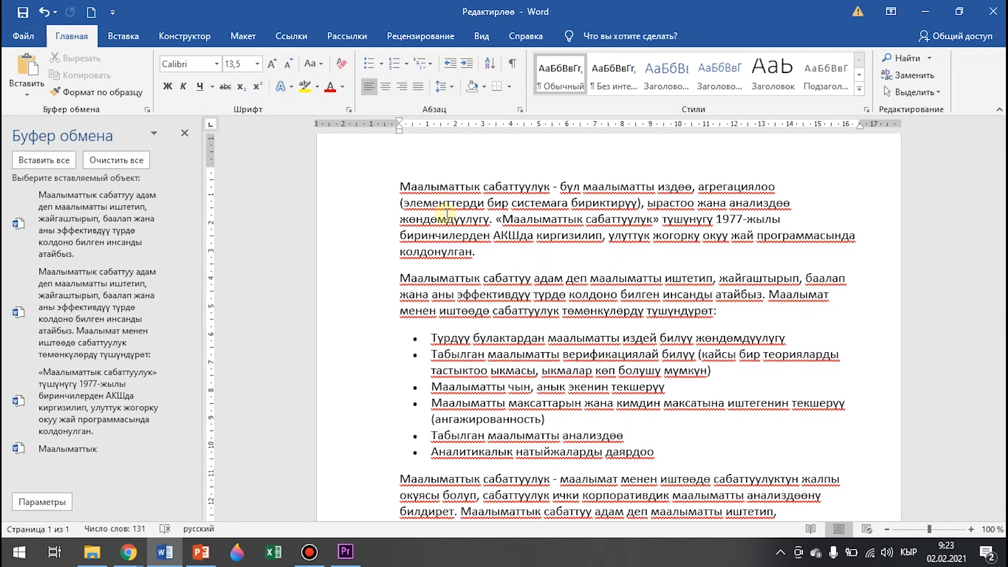
left_click(186, 133)
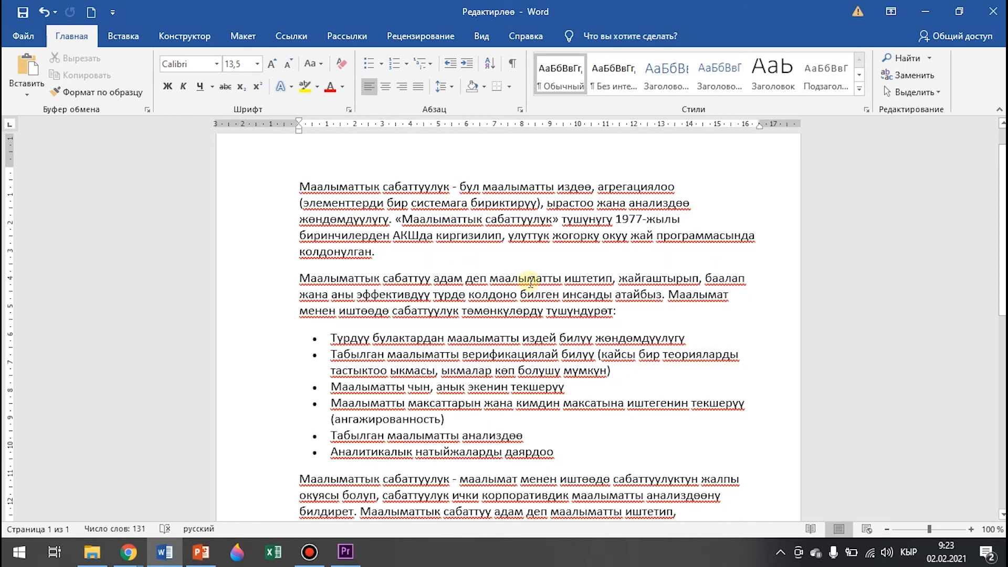
- Search the document for «Маалыматтык», examine its highlighted occurrences, and close the search
key("ctrl+f")
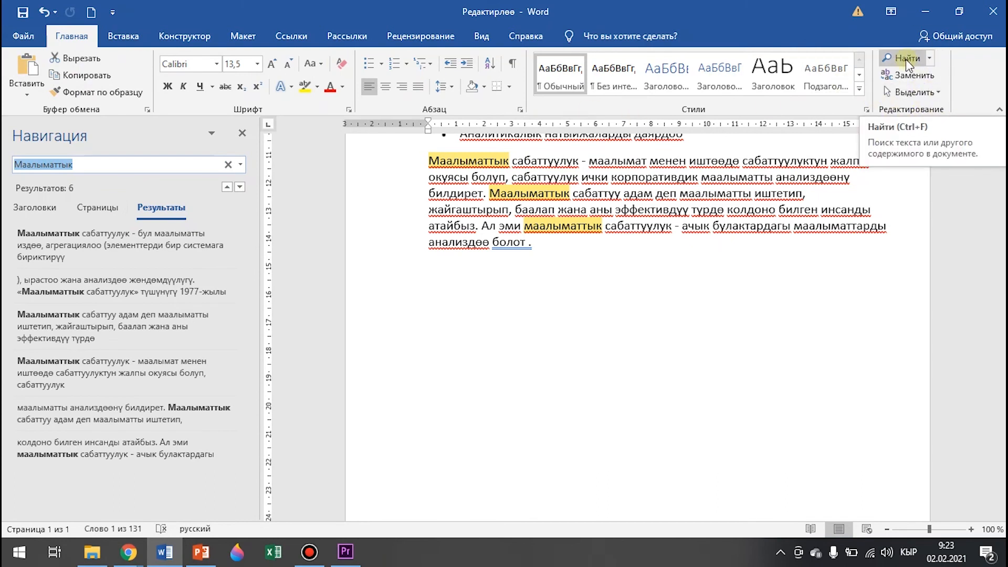
scroll(668, 323, "up", 1)
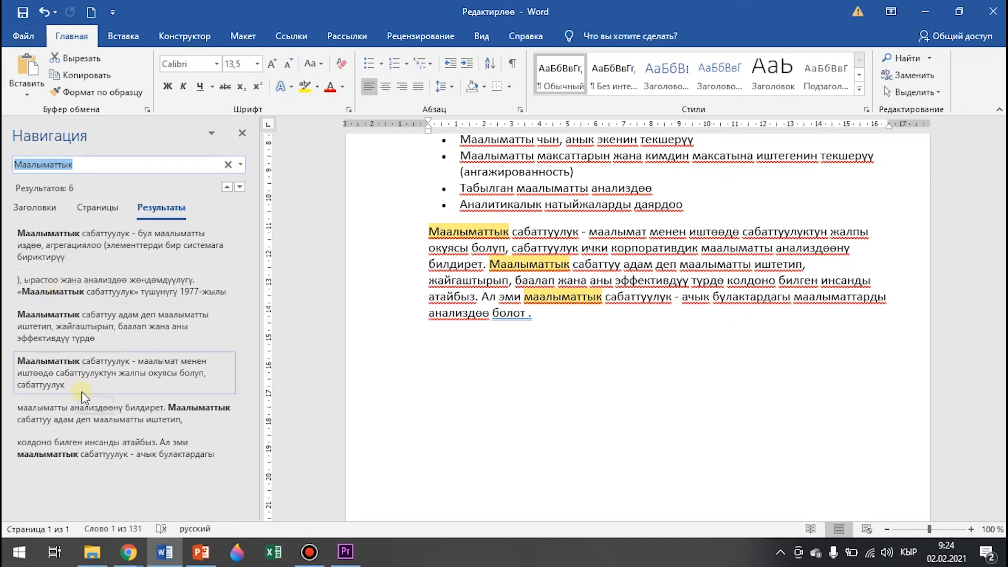
scroll(590, 280, "up", 6)
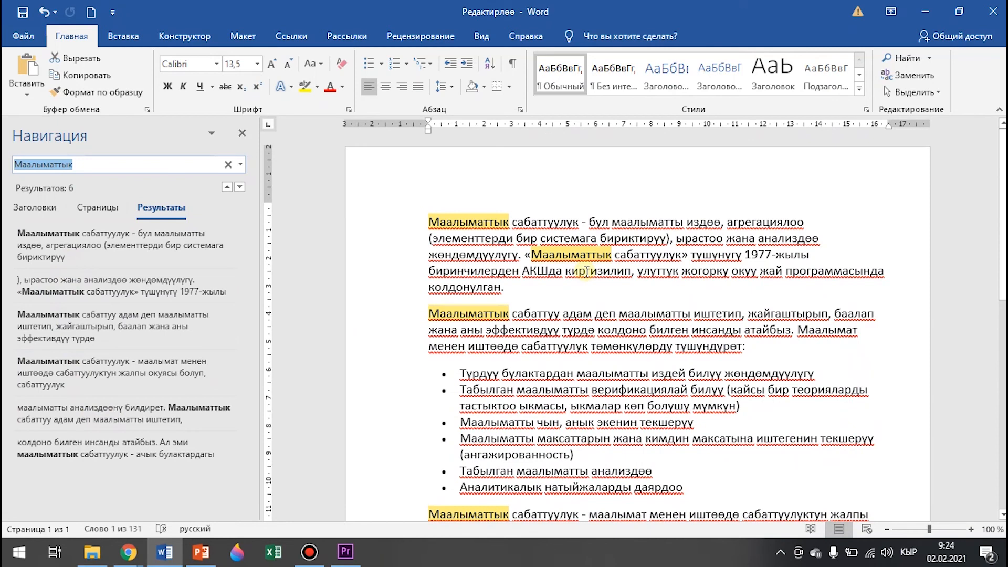
left_click(242, 134)
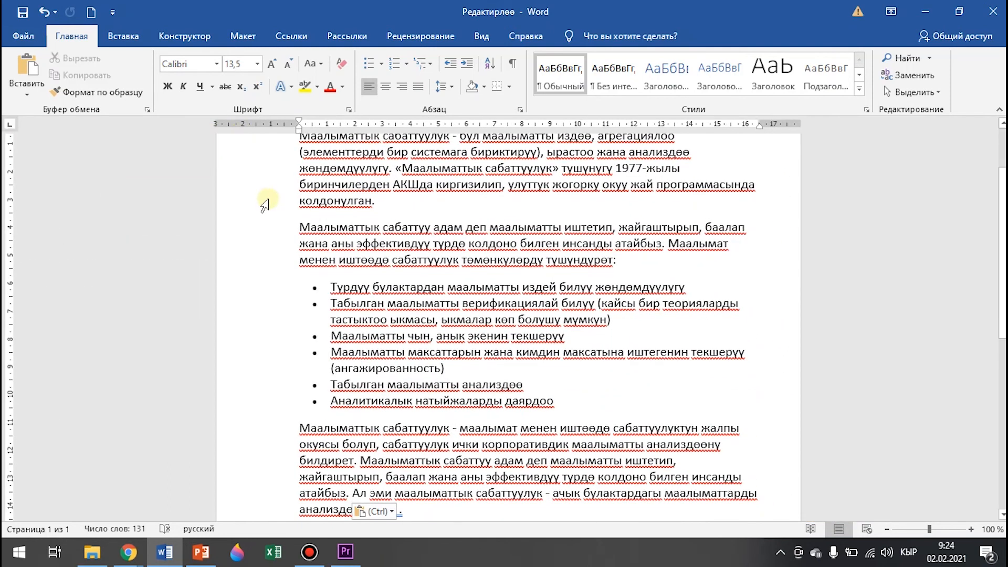
- Replace every occurrence of «Маалыматтык» in the document with «Информациялык» and check the replaced words throughout the text
scroll(264, 205, "up", 2)
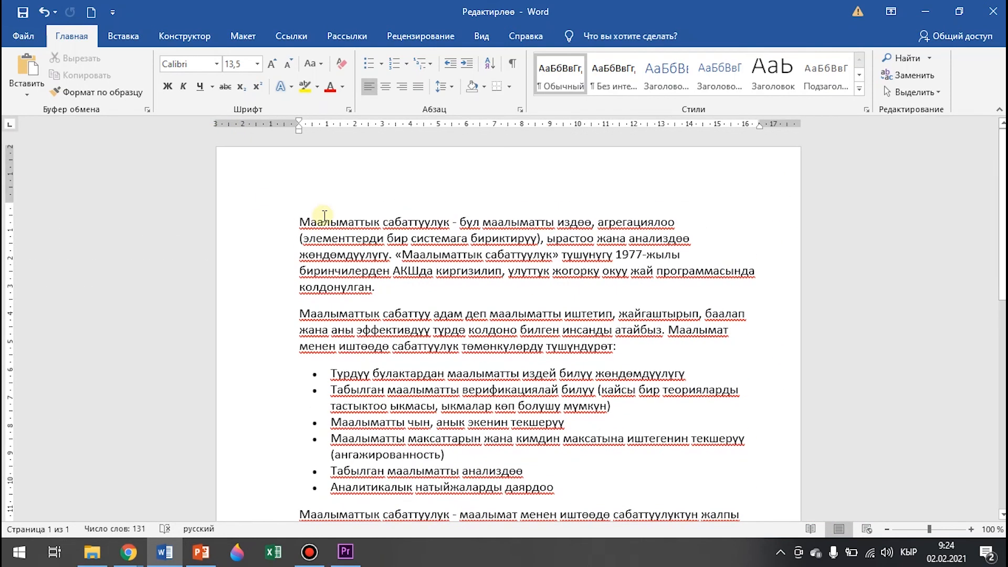
key("ctrl+h")
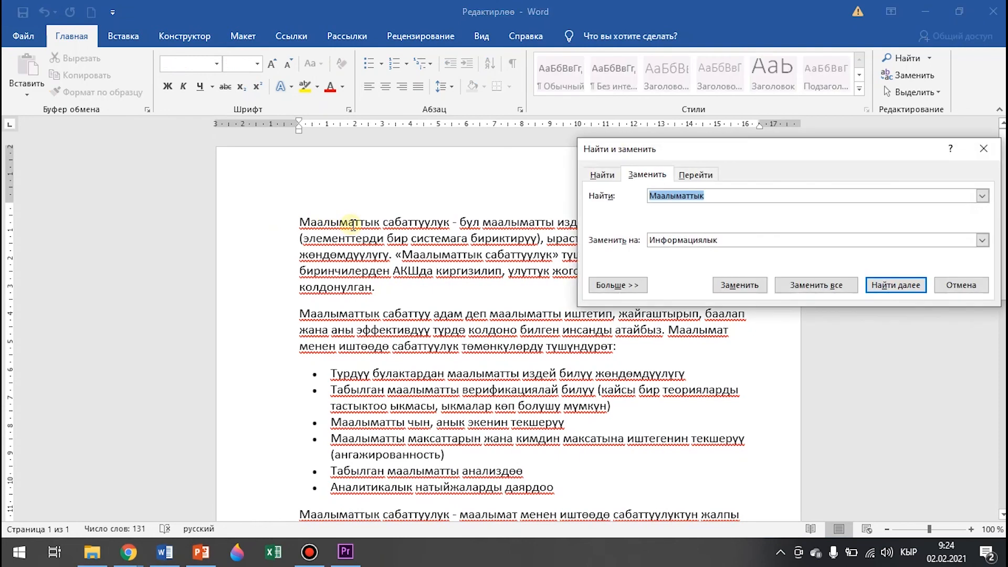
left_click_drag(812, 153, 474, 186)
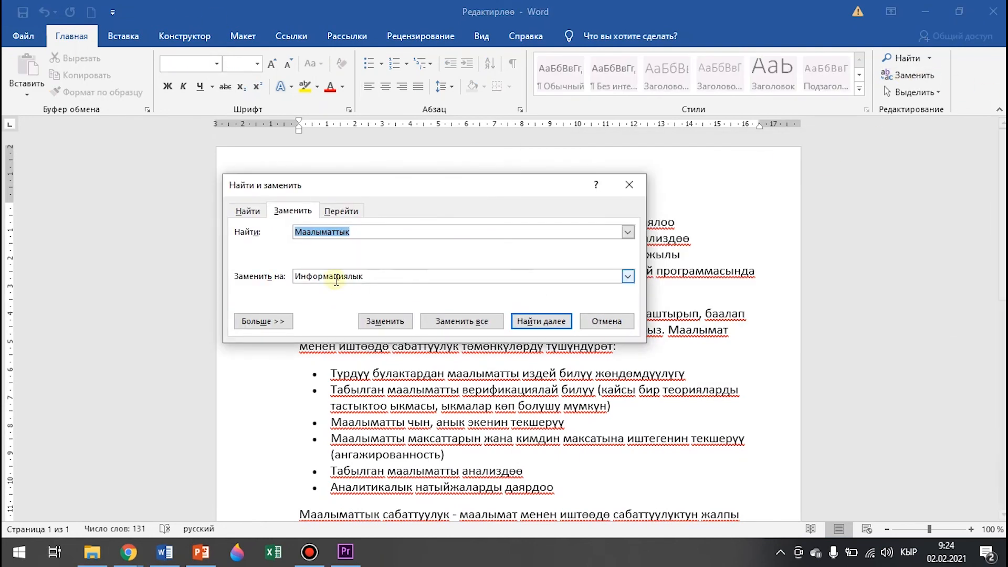
left_click_drag(382, 275, 289, 278)
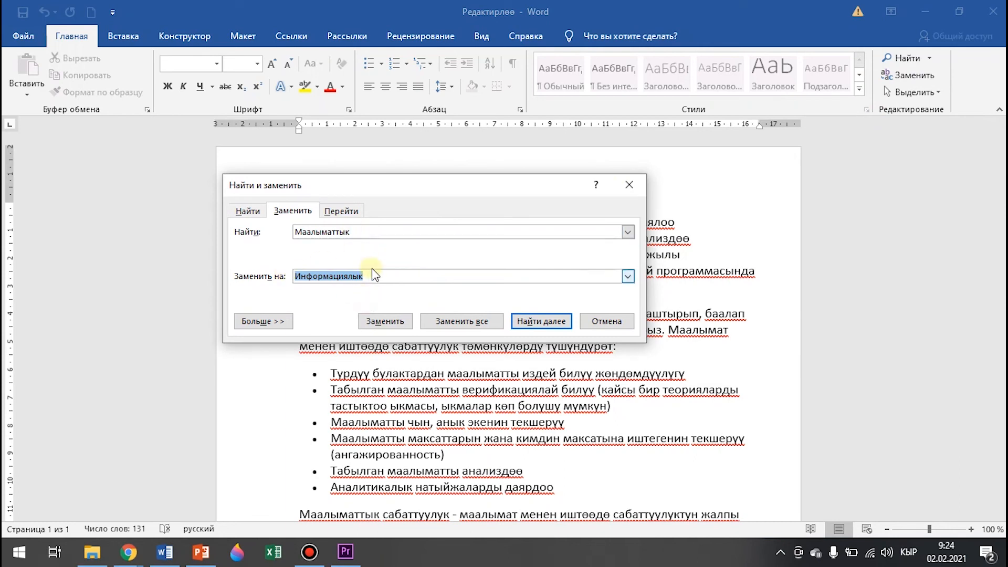
left_click_drag(444, 195, 777, 273)
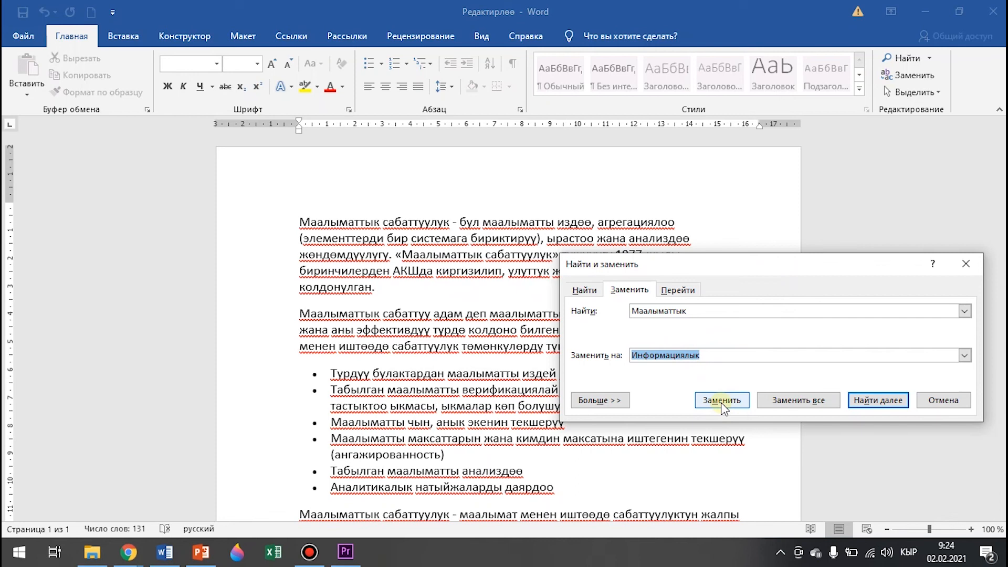
left_click(793, 408)
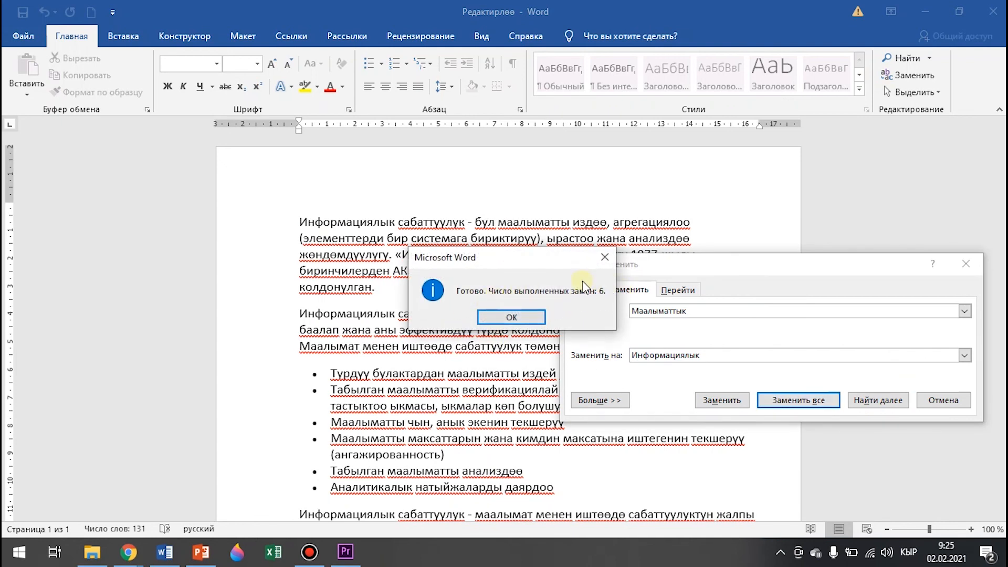
left_click(510, 317)
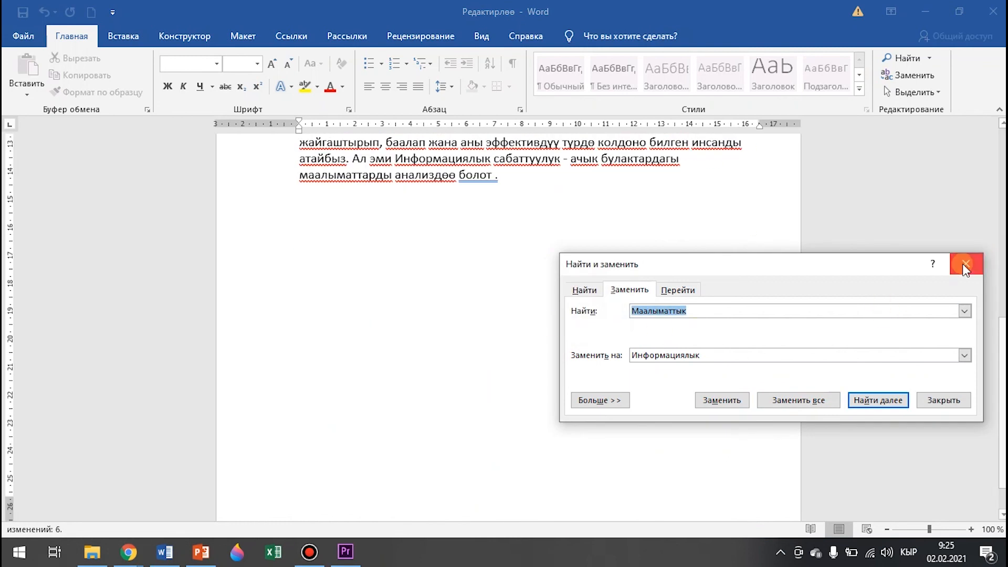
left_click(965, 264)
scroll(667, 302, "up", 3)
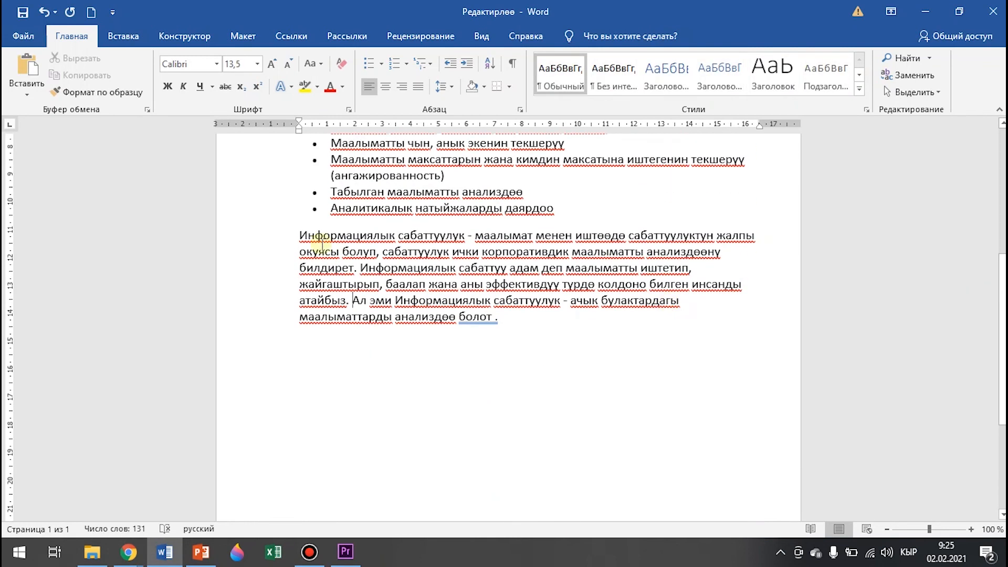
scroll(330, 252, "up", 5)
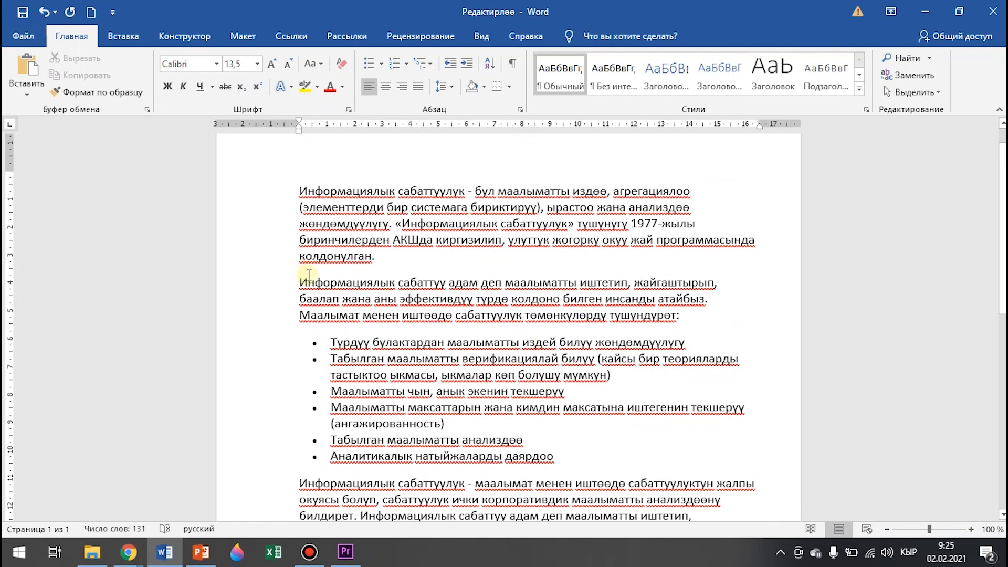
scroll(315, 268, "up", 1)
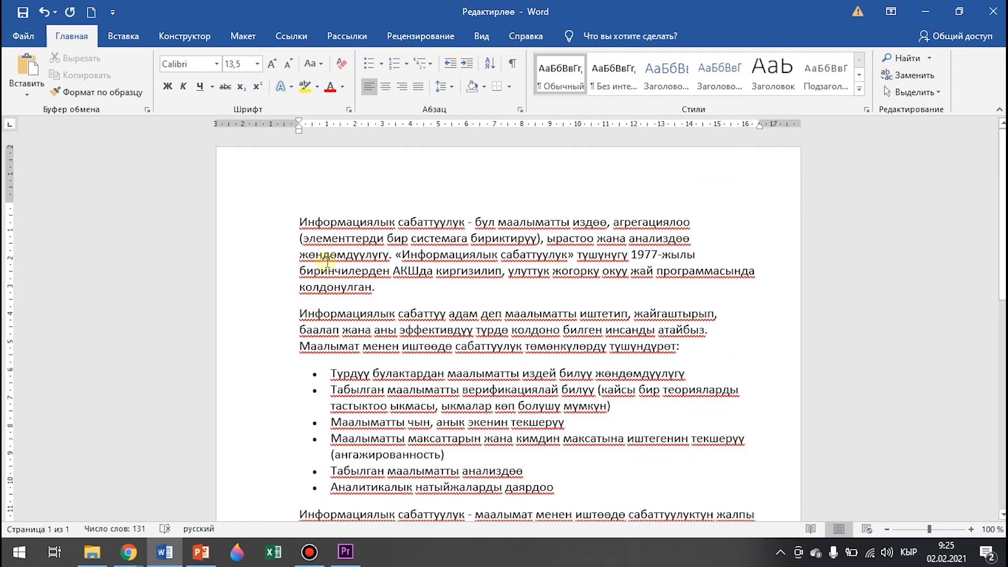